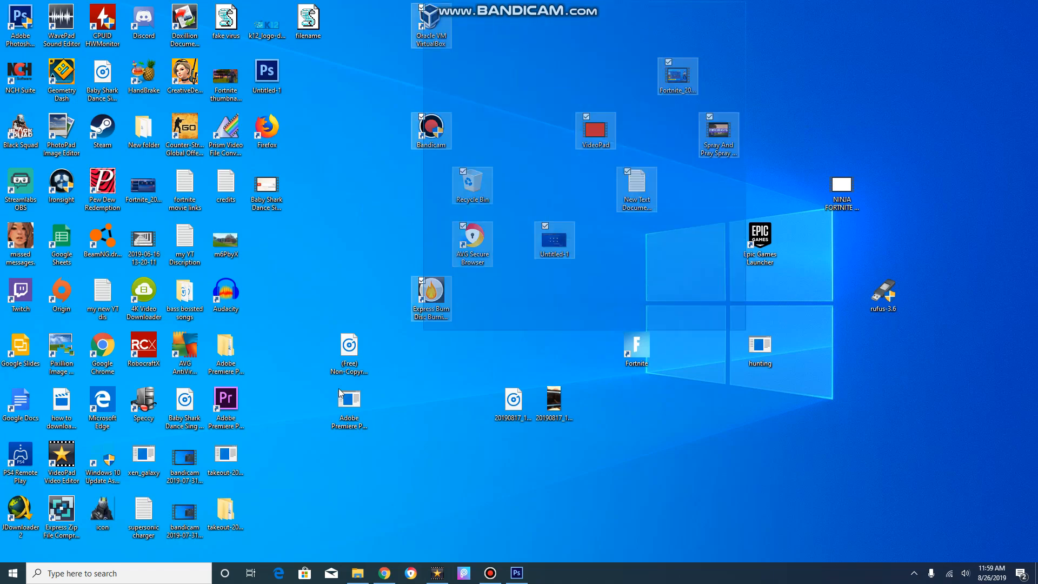
# Step: Switch to VideoPad and start a new empty project, discarding the changes in the current one
pyautogui.click(271, 440)
pyautogui.click(438, 573)
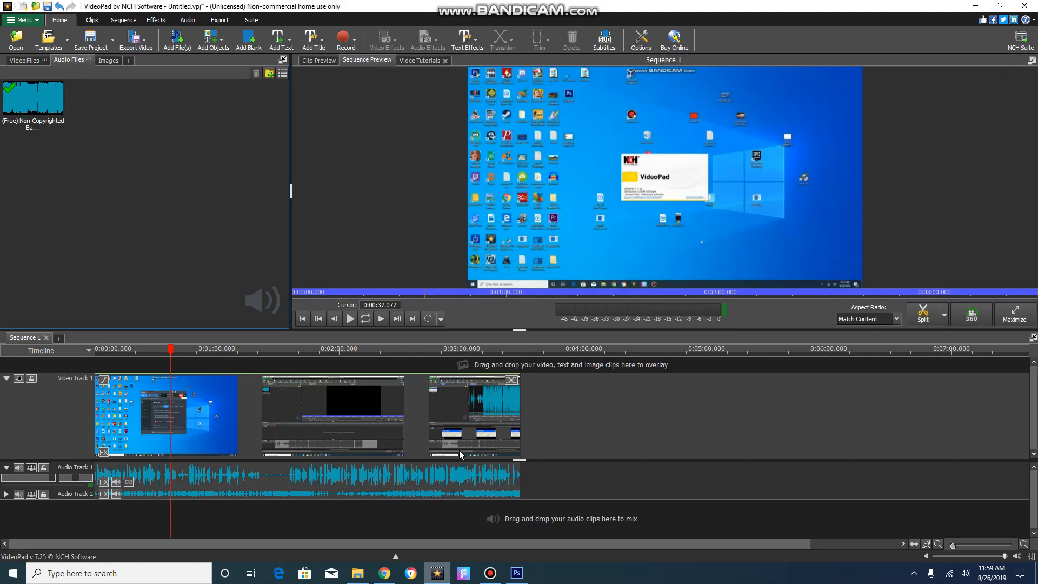
pyautogui.click(23, 6)
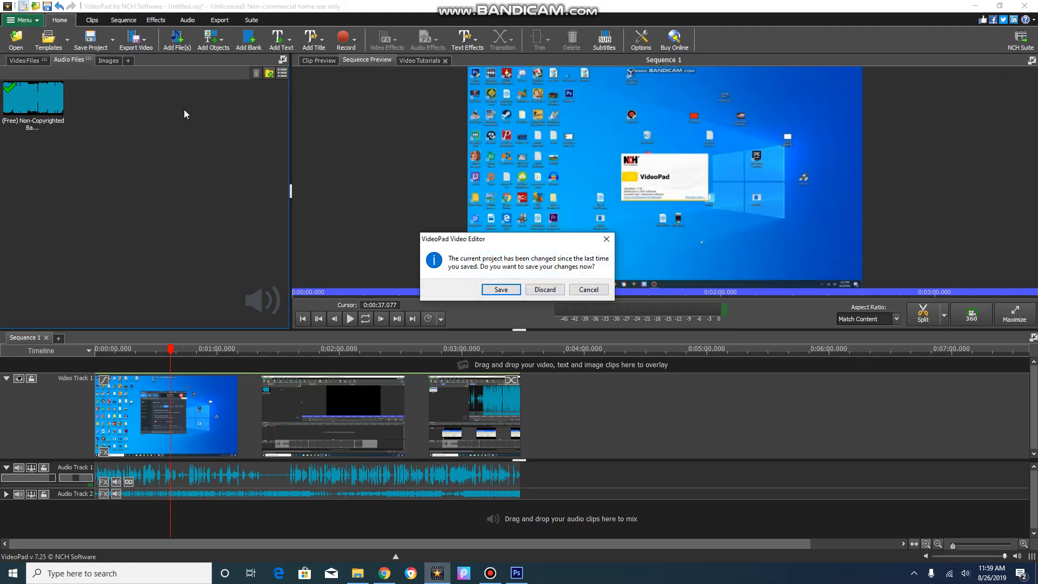
pyautogui.click(544, 289)
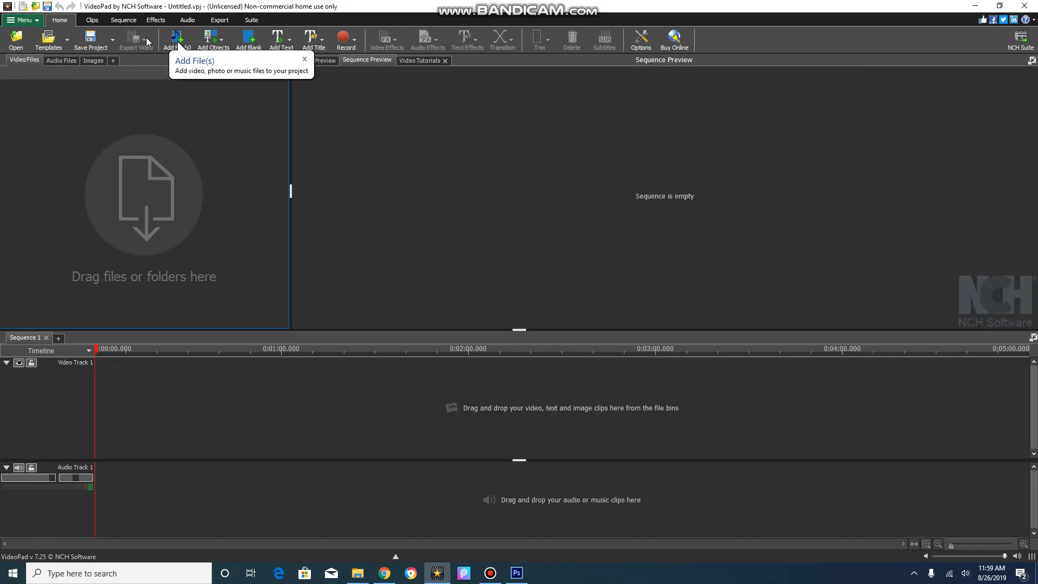
# Step: Import Videoipad How to.mp4 from the Captures folder in Videos and place it at the start of the sequence
pyautogui.click(178, 38)
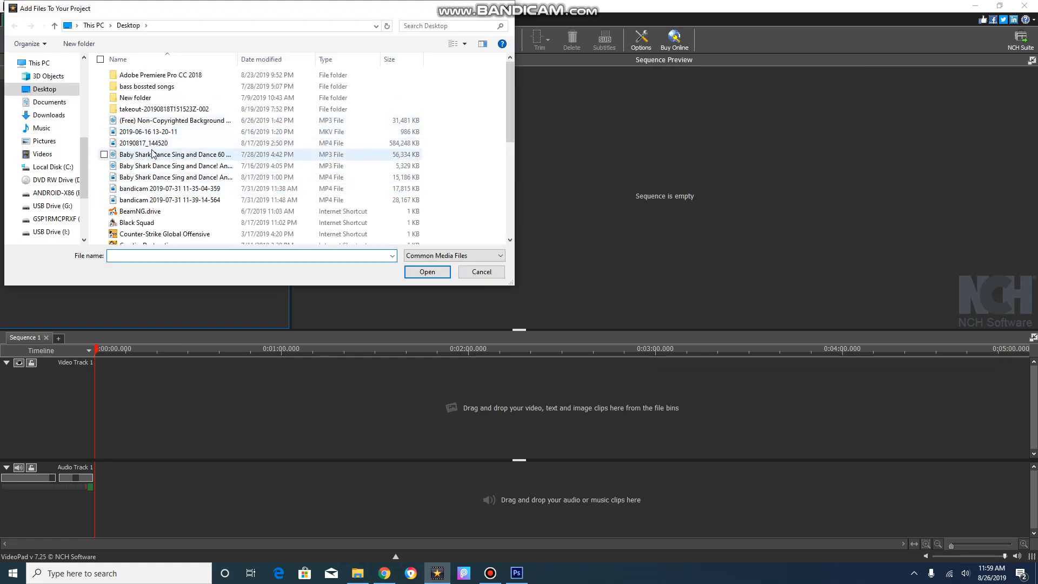
pyautogui.click(41, 154)
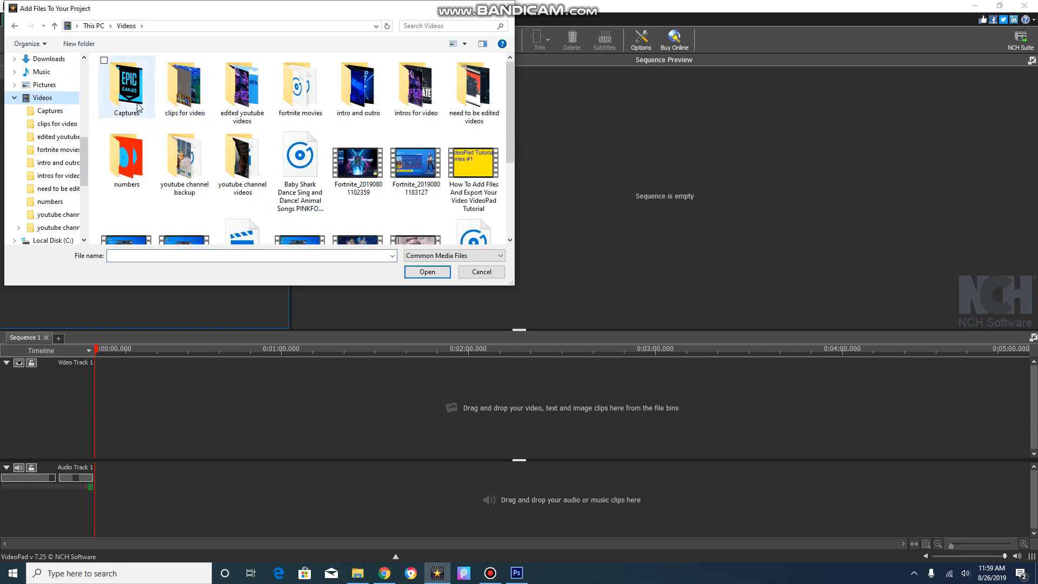
pyautogui.doubleClick(137, 103)
pyautogui.doubleClick(137, 103)
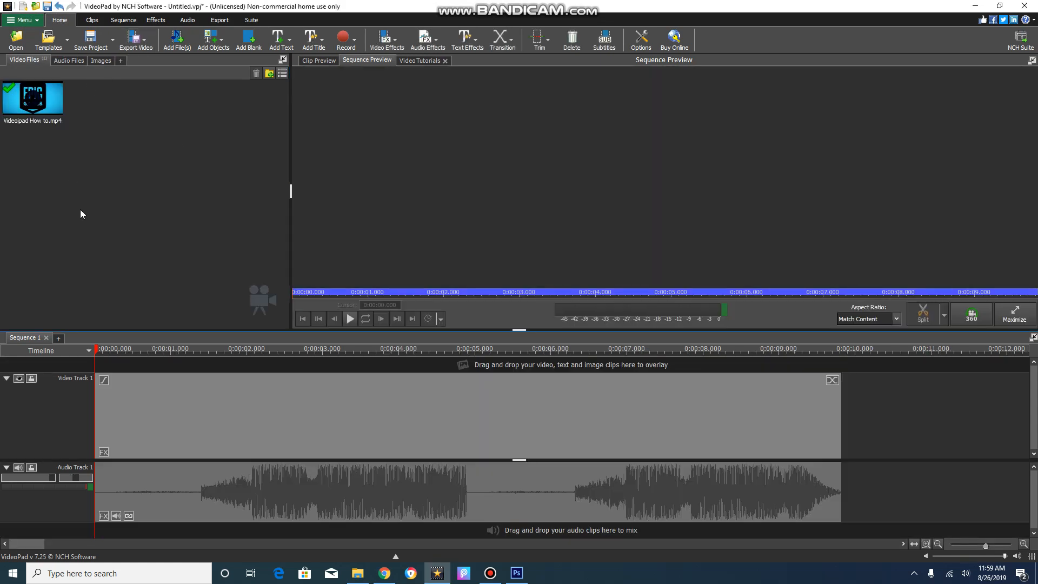
# Step: Play the sequence to preview the imported clip, pause it, and return to the VideoPad window
pyautogui.click(348, 322)
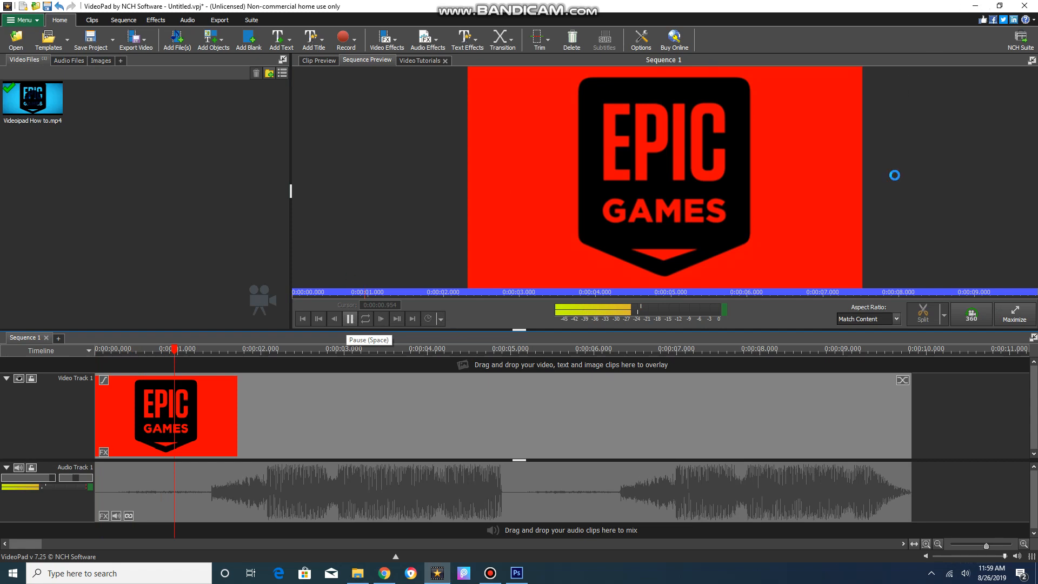
pyautogui.click(350, 319)
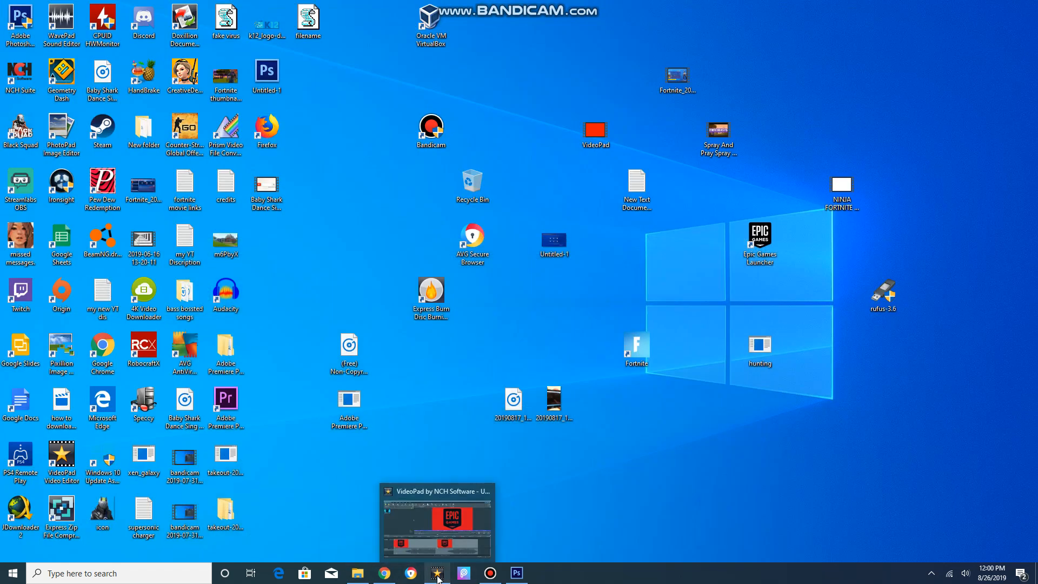
pyautogui.click(437, 573)
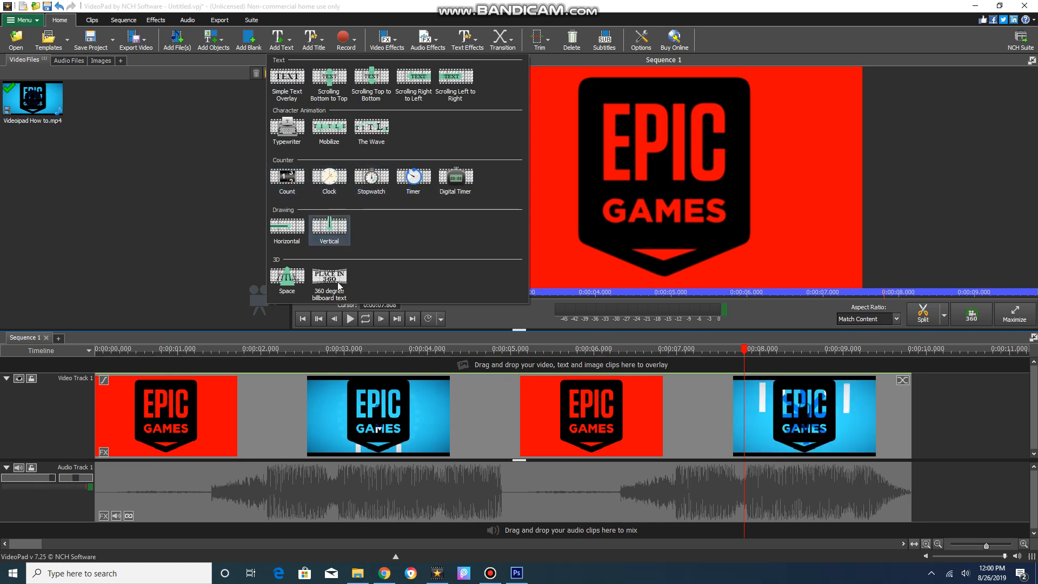
# Step: Add a Simple Text Overlay at the playhead and replace its default text with "TheBeast0253"
pyautogui.click(287, 99)
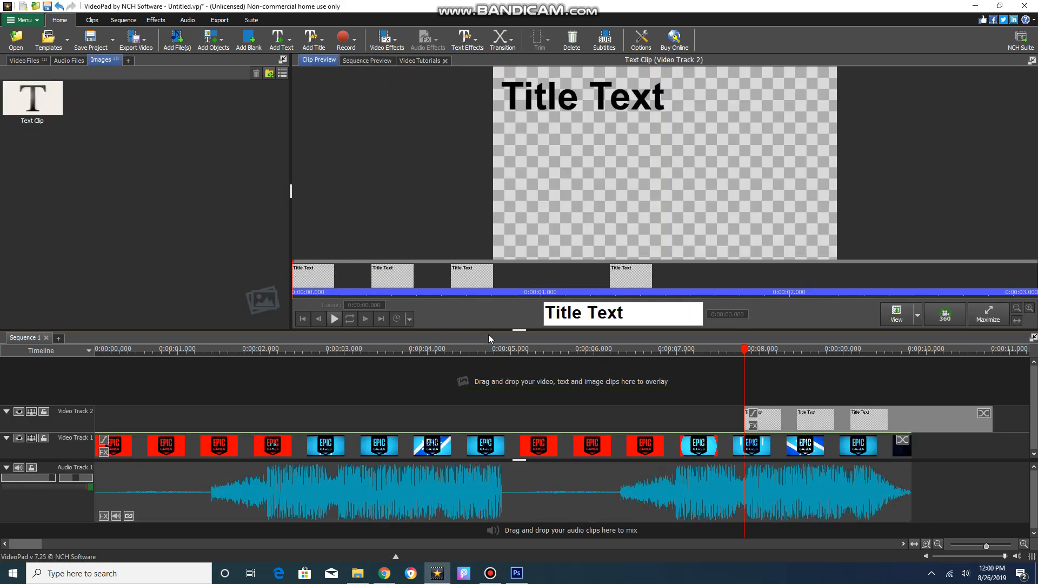
pyautogui.click(574, 321)
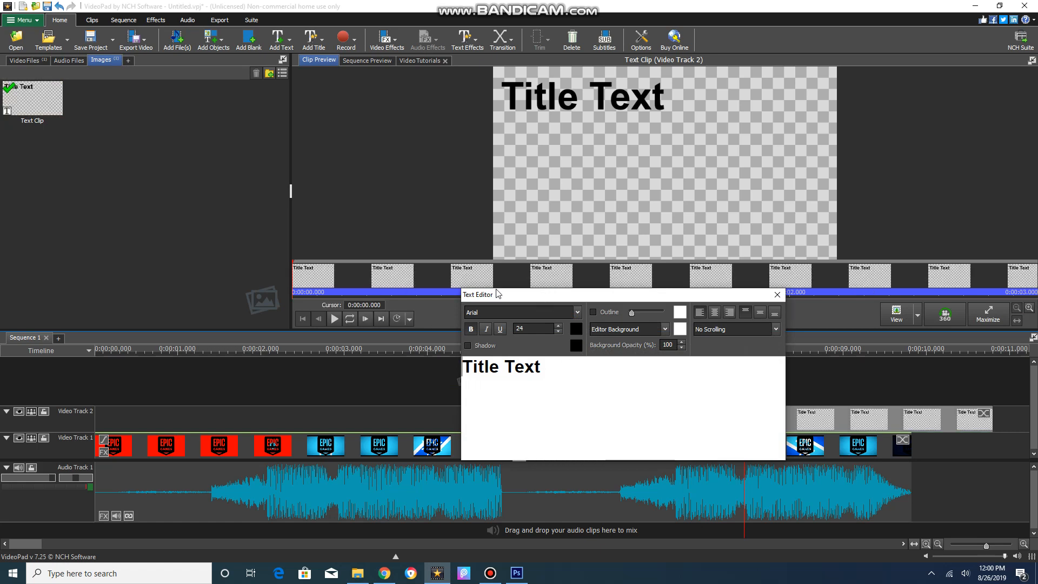
pyautogui.moveTo(499, 295); pyautogui.dragTo(324, 194)
pyautogui.moveTo(373, 270); pyautogui.dragTo(258, 268)
pyautogui.press('BackSpace')
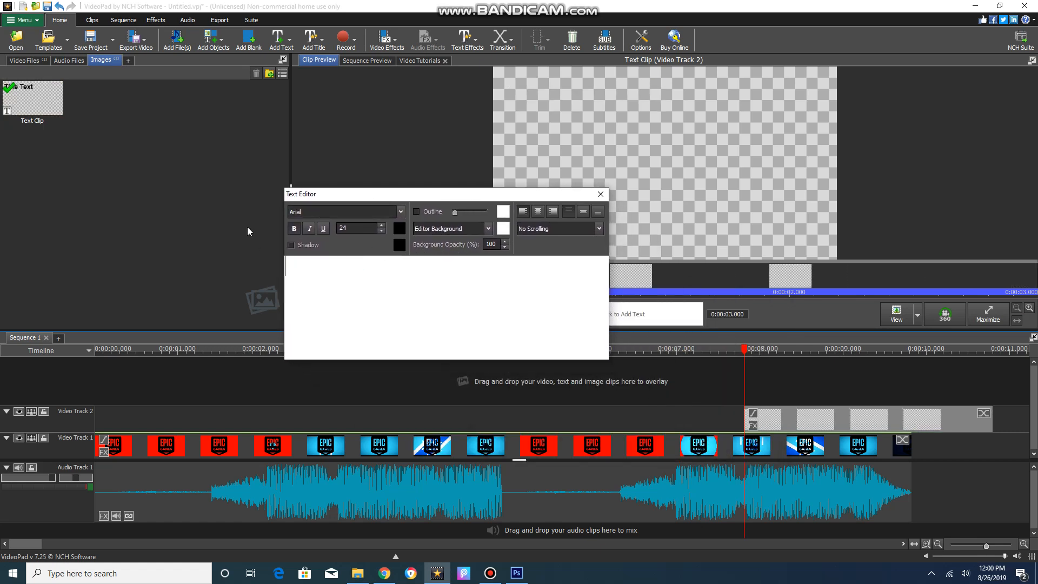
pyautogui.write('TheBeast0253')
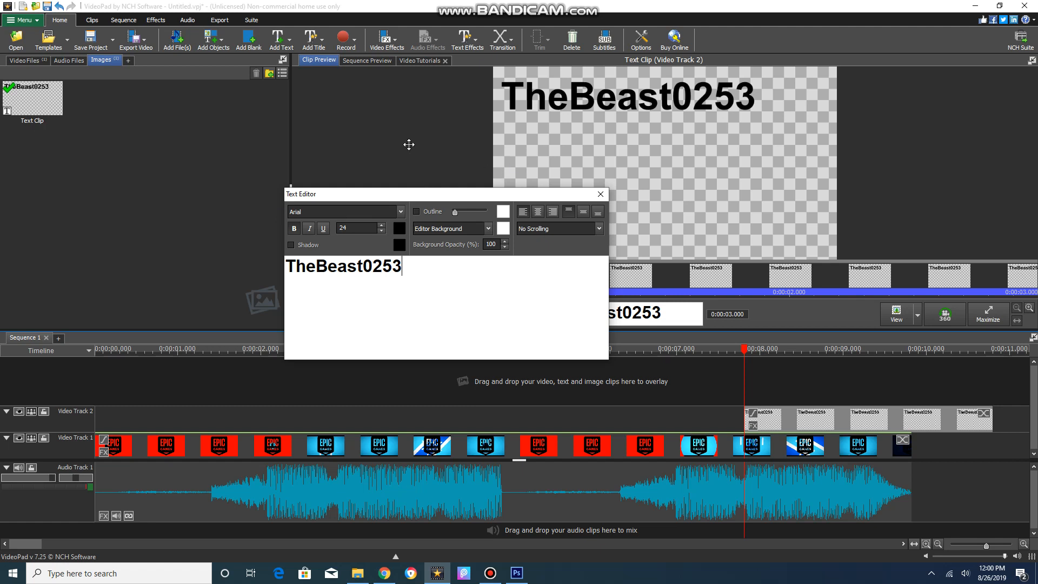
# Step: Try to change the title's font to Lucida Sans Unicode without selecting the text
pyautogui.click(400, 212)
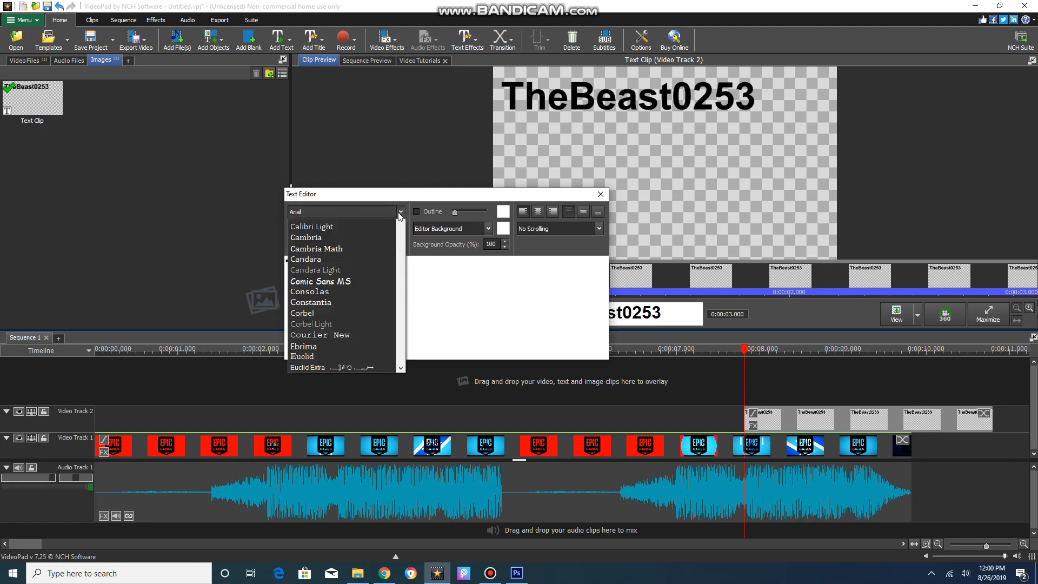
pyautogui.scroll(-4, 310, 371)
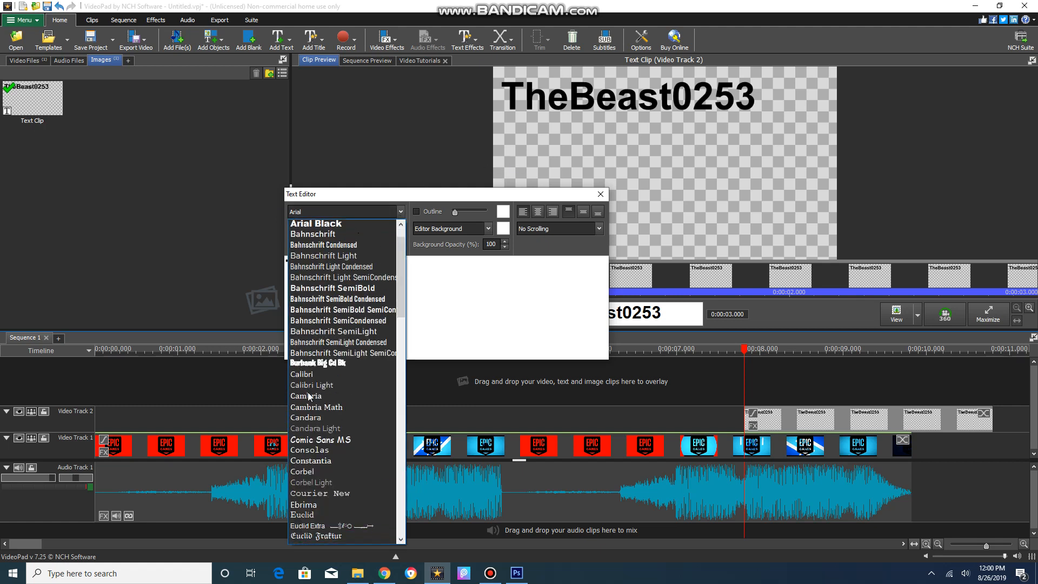
pyautogui.scroll(-6, 311, 411)
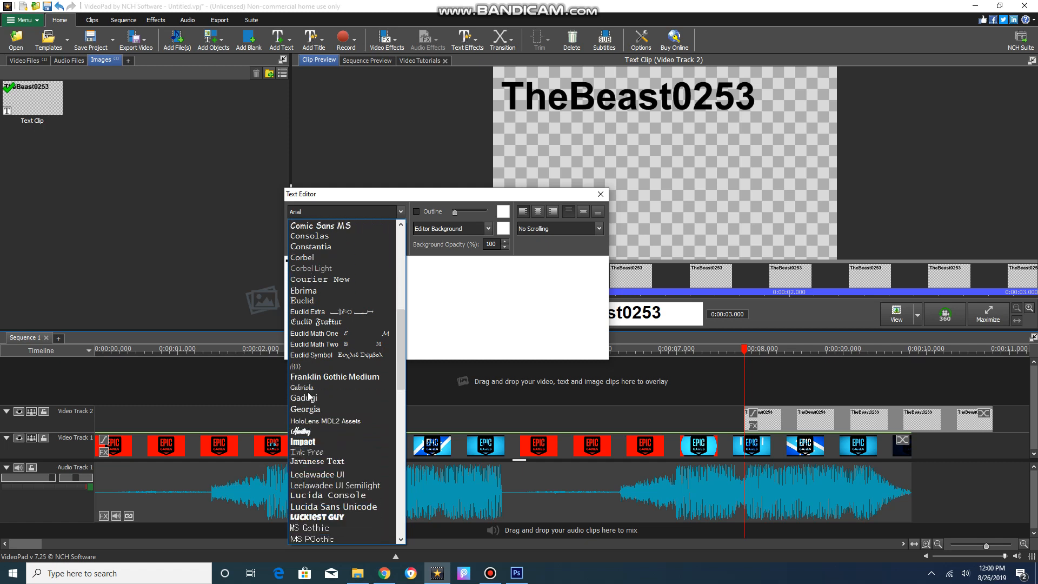
pyautogui.scroll(-2, 312, 372)
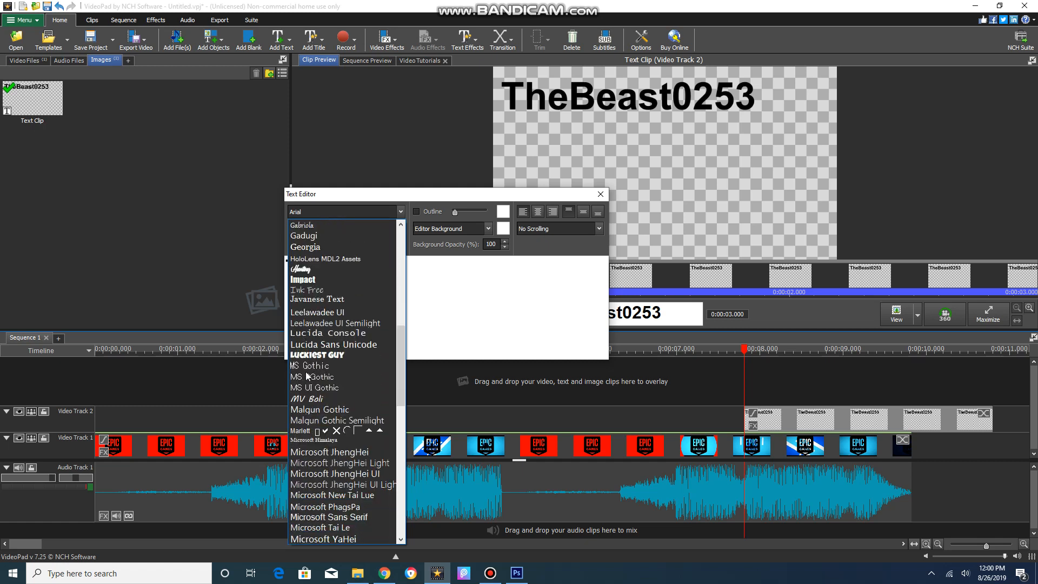
pyautogui.click(314, 347)
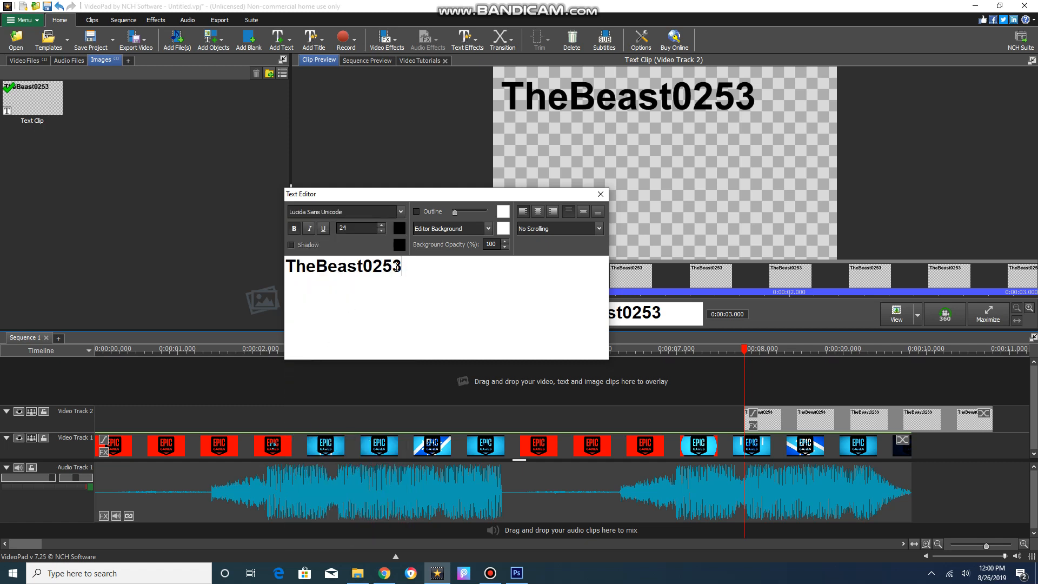
# Step: Set the font of the entire title text to Luckiest Guy
pyautogui.moveTo(400, 266); pyautogui.dragTo(294, 245)
pyautogui.click(340, 206)
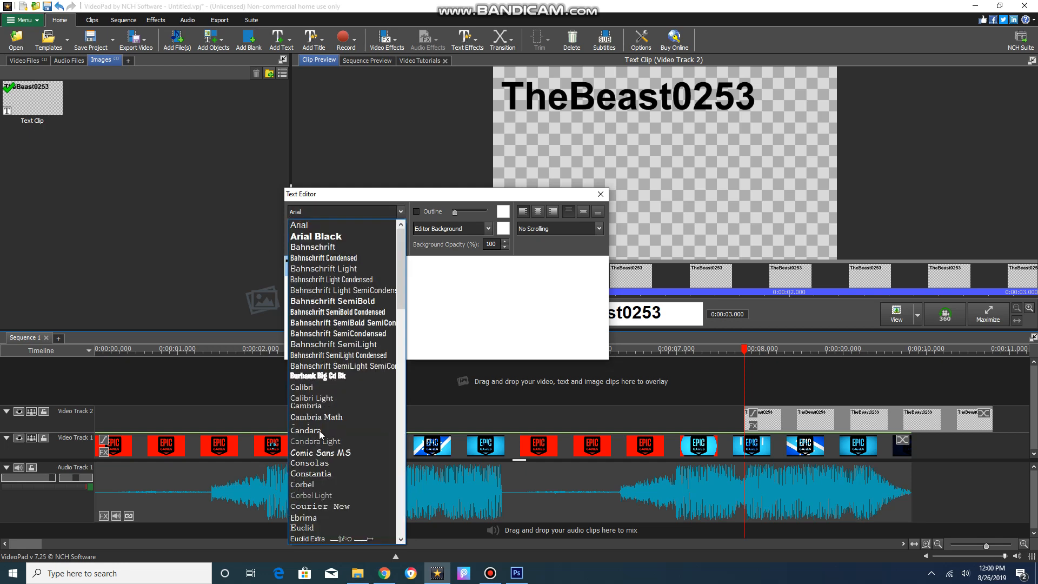
pyautogui.scroll(-10, 332, 403)
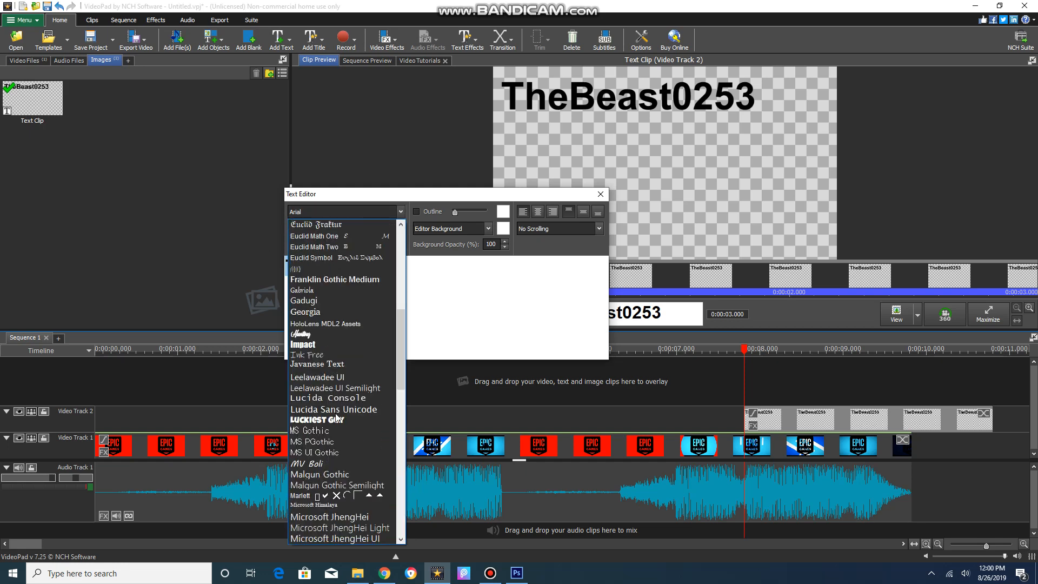
pyautogui.click(335, 419)
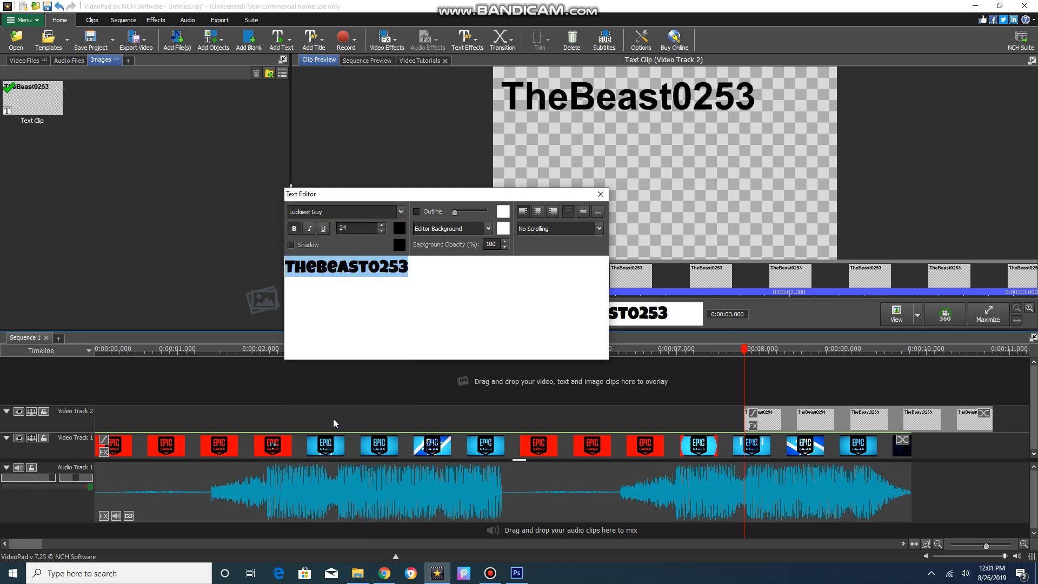
pyautogui.click(416, 267)
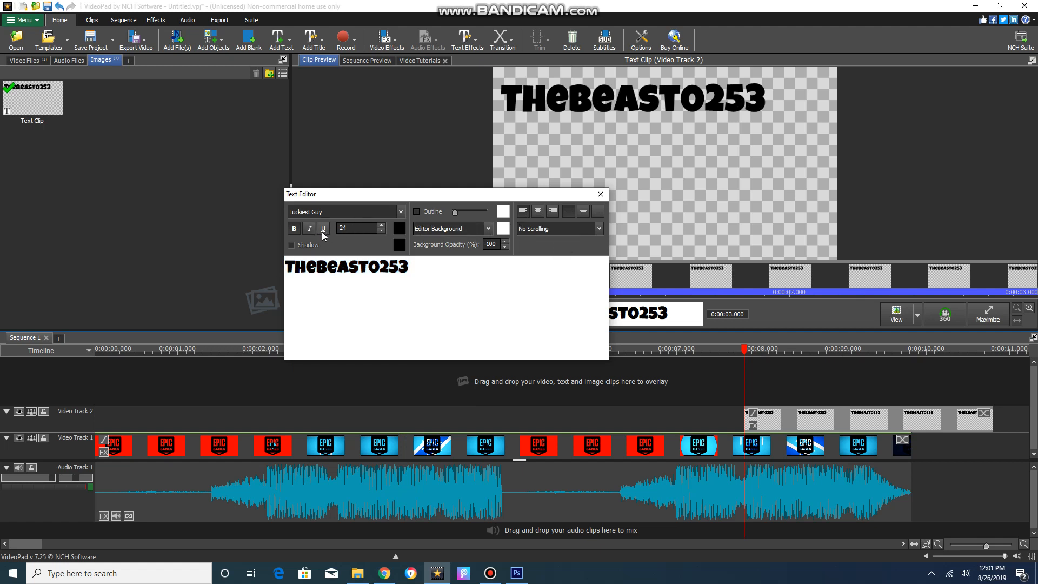
# Step: Increase the font size of the whole title text to 27
pyautogui.moveTo(409, 267); pyautogui.dragTo(232, 270)
pyautogui.click(381, 225)
pyautogui.click(381, 225)
pyautogui.click(381, 225)
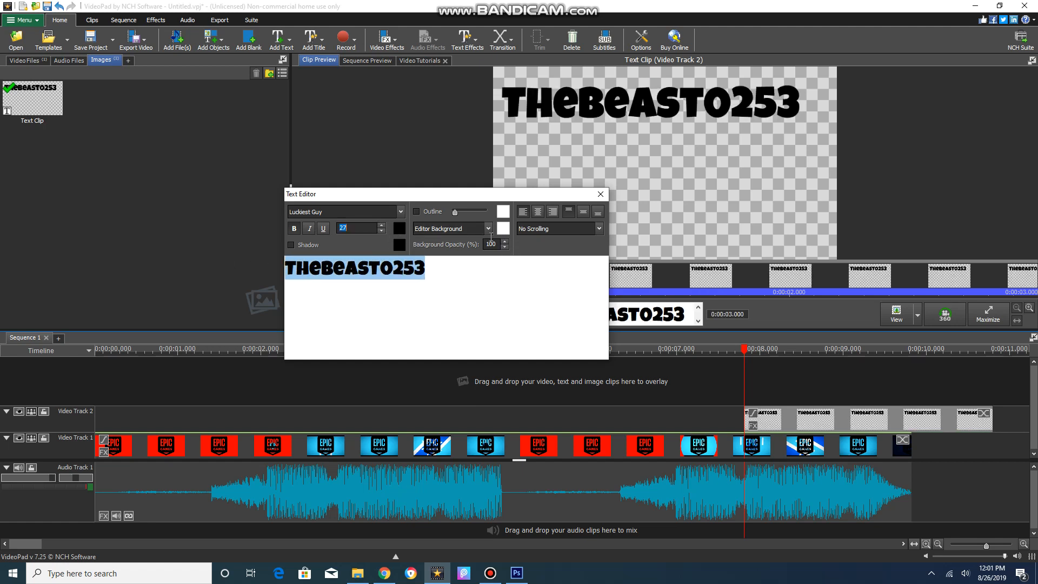
# Step: Give the title text a red shadow with hex value fc0303
pyautogui.click(424, 266)
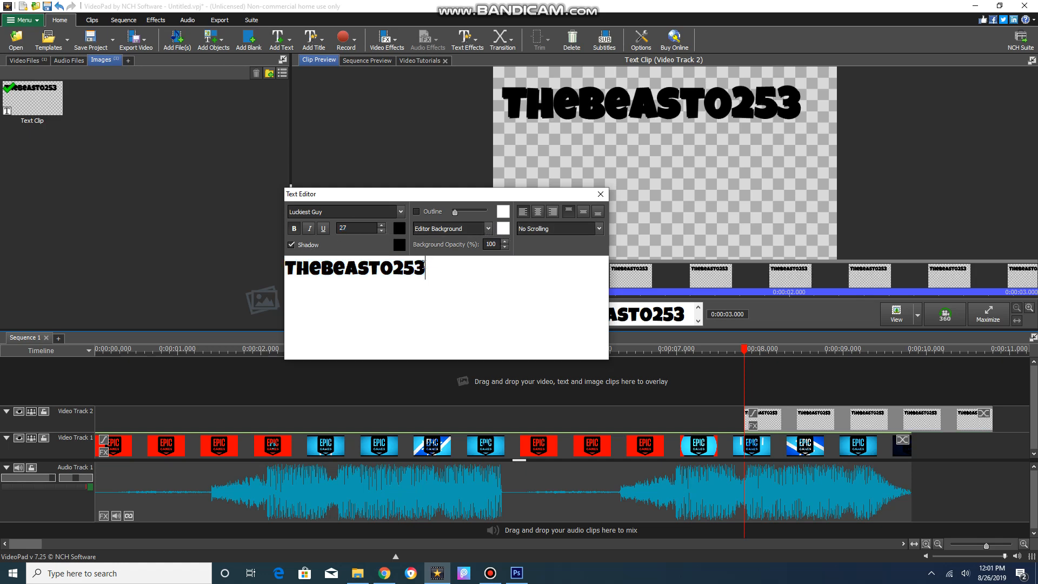
pyautogui.click(400, 245)
pyautogui.moveTo(492, 206); pyautogui.dragTo(570, 144)
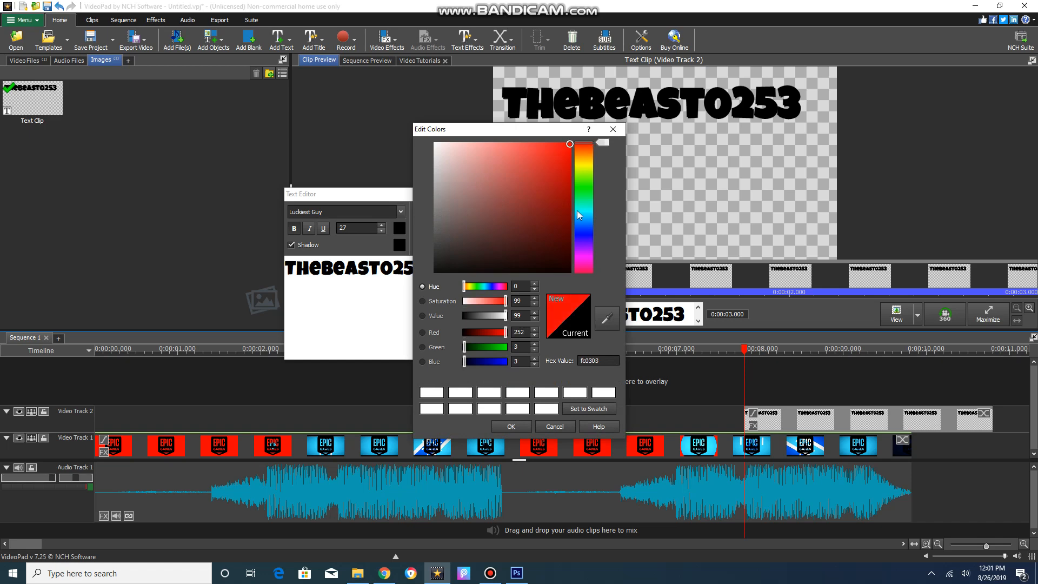
pyautogui.click(510, 425)
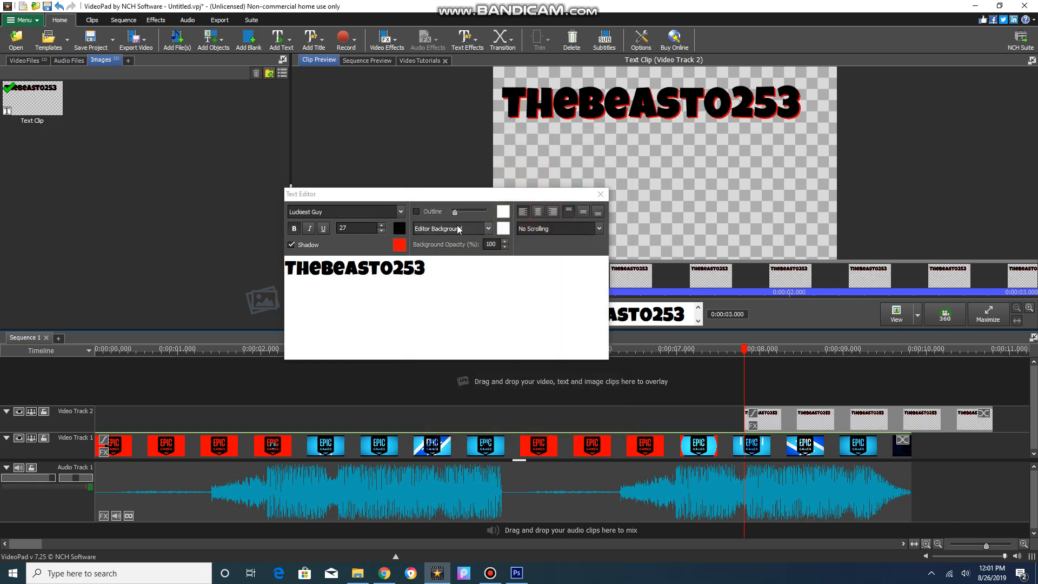
# Step: Try to set the title's text color to blue (0830fc) without selecting the text
pyautogui.click(398, 230)
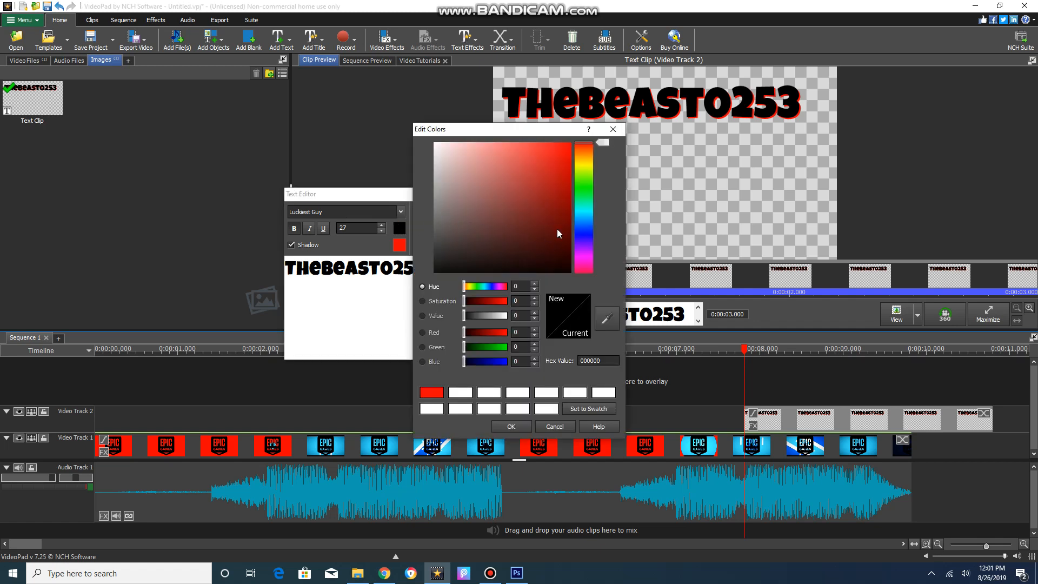
pyautogui.click(582, 239)
pyautogui.moveTo(527, 190); pyautogui.dragTo(569, 144)
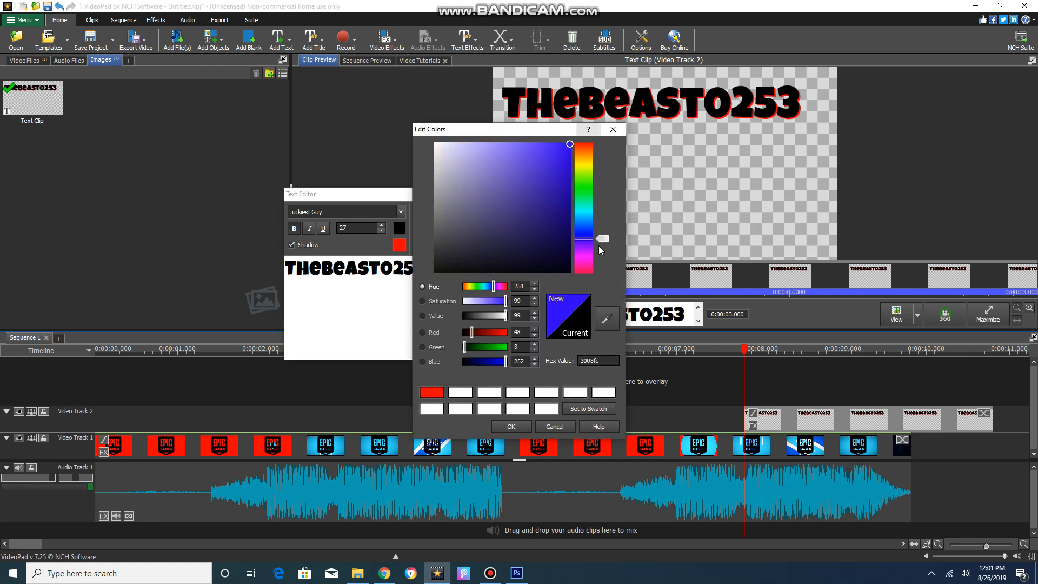
pyautogui.moveTo(592, 238); pyautogui.dragTo(590, 230)
pyautogui.click(567, 143)
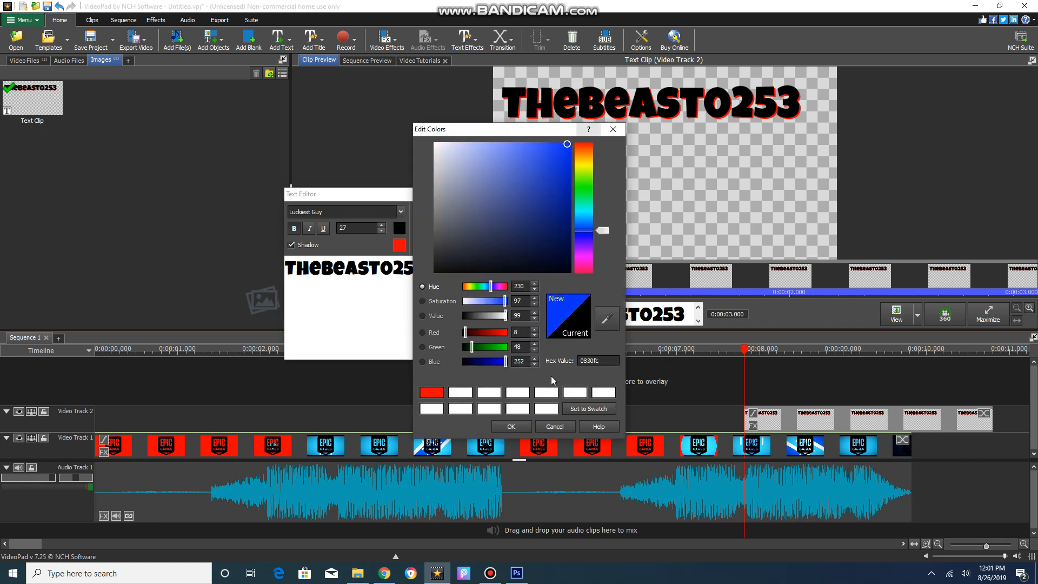
pyautogui.click(516, 428)
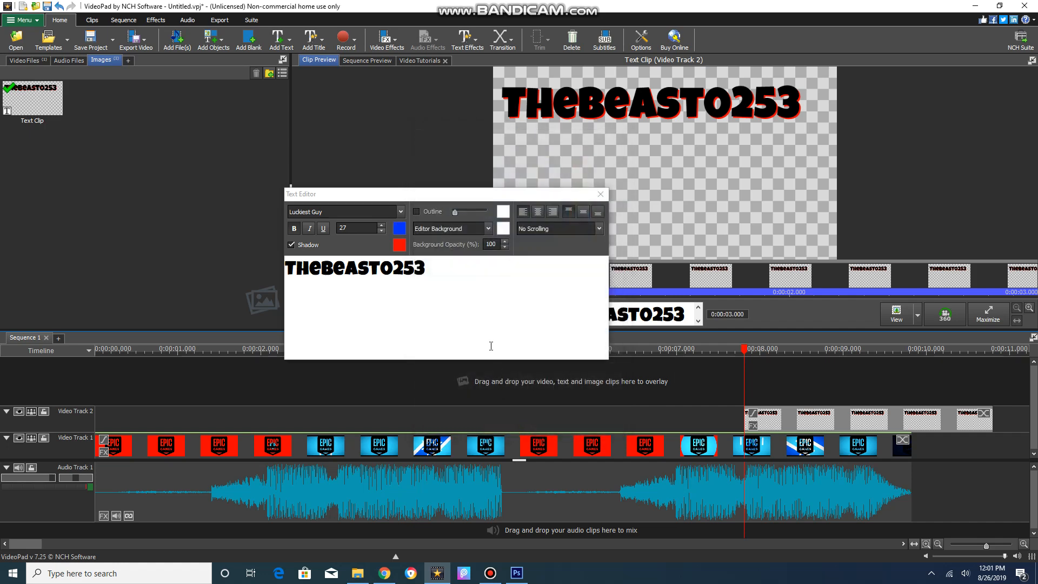
pyautogui.click(452, 264)
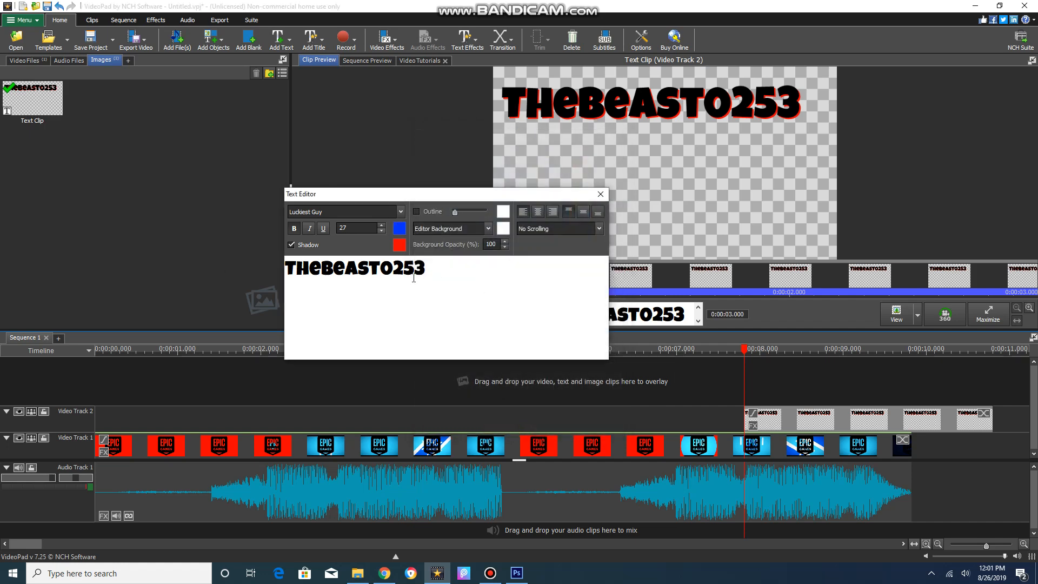
# Step: Set the color of the entire title text to blue with hex value 1e0ff5
pyautogui.moveTo(413, 277); pyautogui.dragTo(261, 272)
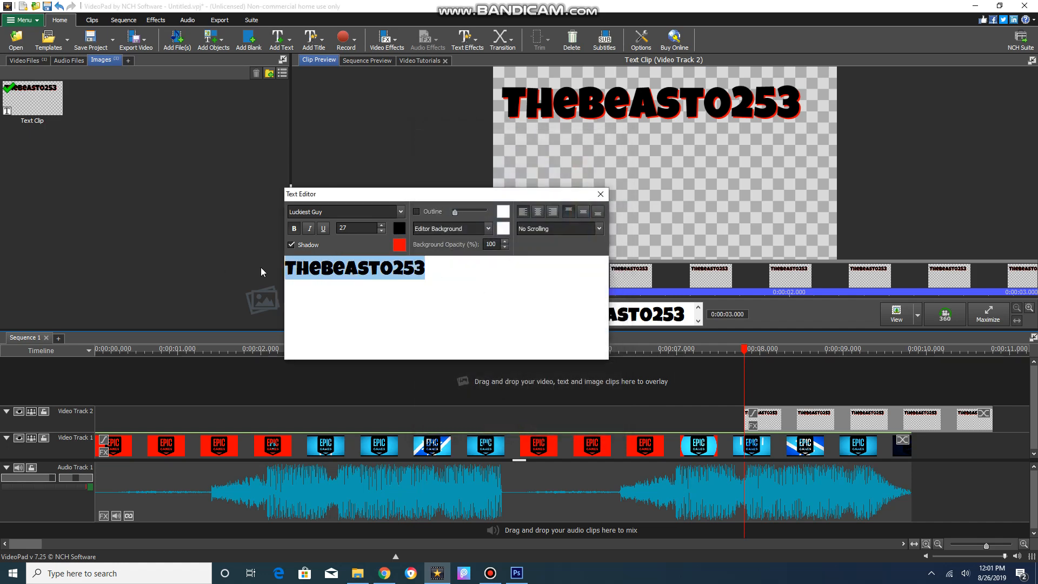
pyautogui.click(399, 228)
pyautogui.moveTo(564, 186); pyautogui.dragTo(592, 236)
pyautogui.moveTo(551, 167); pyautogui.dragTo(563, 148)
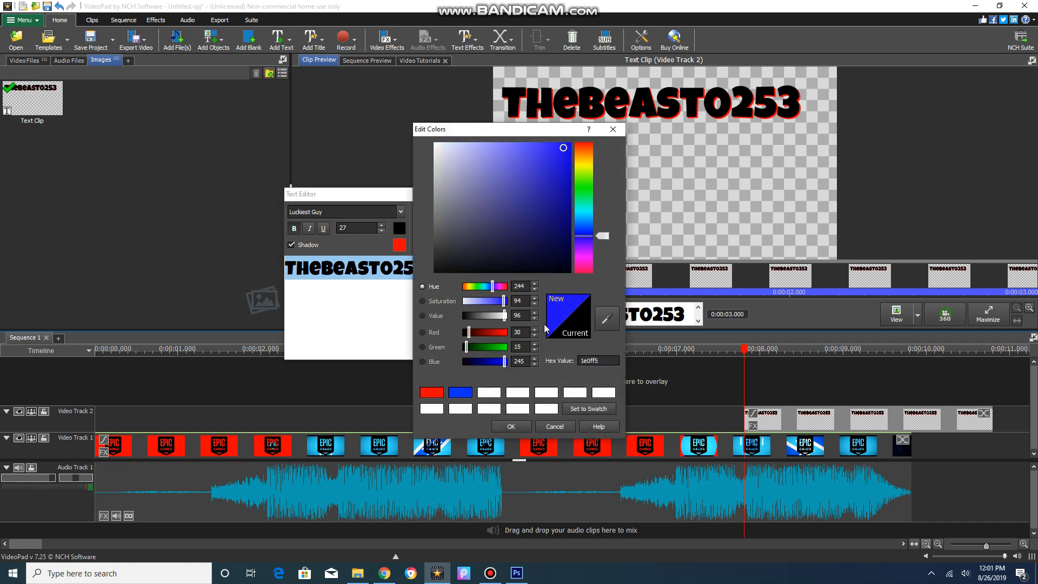
pyautogui.click(511, 426)
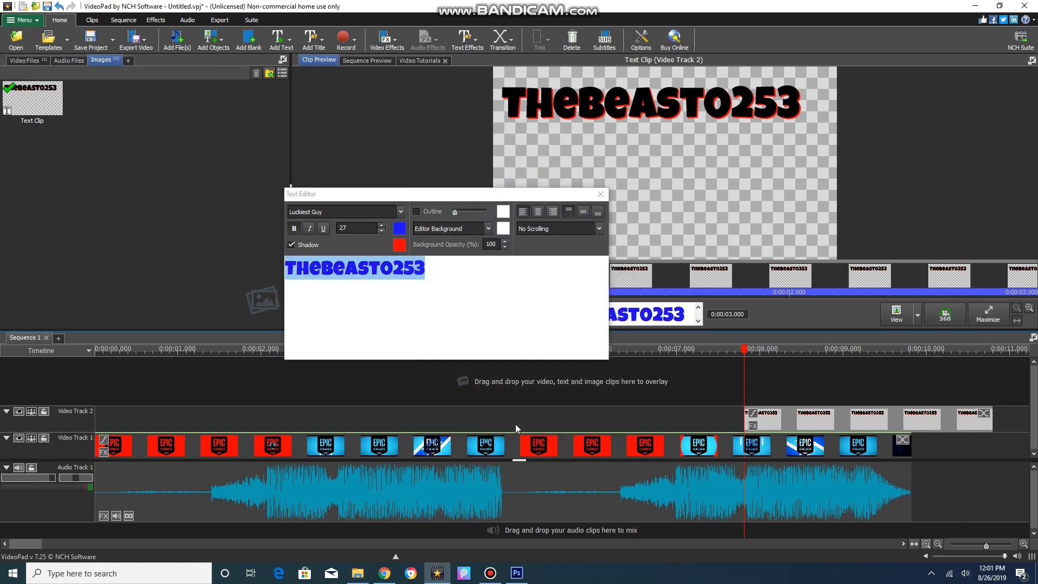
pyautogui.click(430, 265)
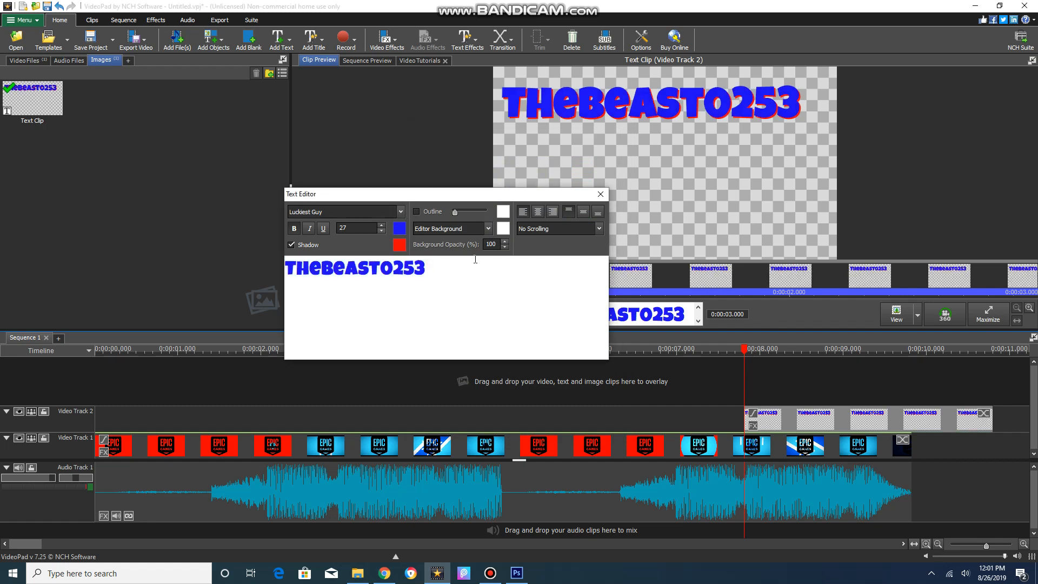
# Step: Move the text clip on Video Track 2 to the start of the timeline and extend it to the end of the video
pyautogui.click(236, 267)
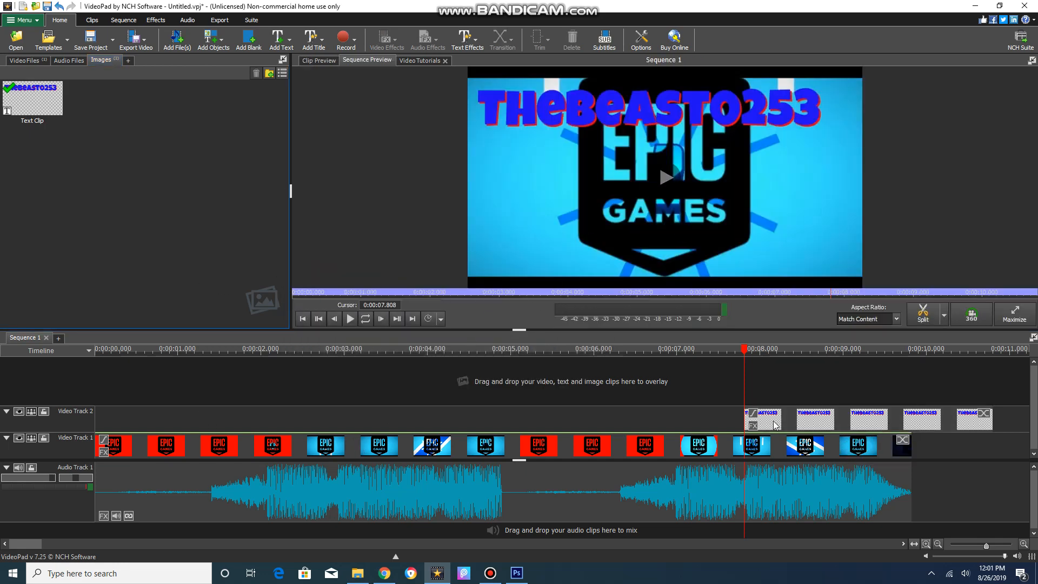
pyautogui.moveTo(847, 419); pyautogui.dragTo(178, 432)
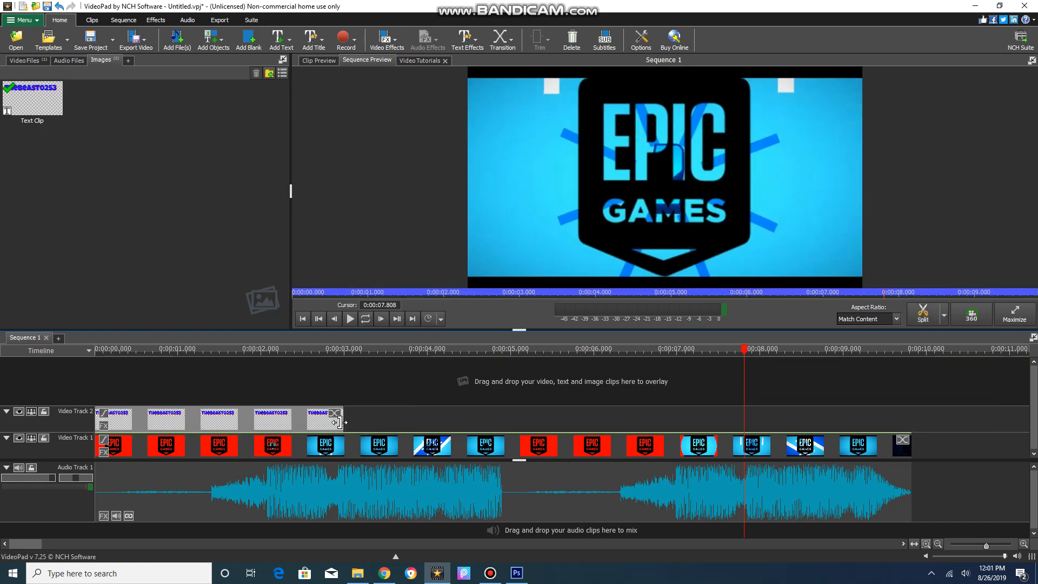
pyautogui.moveTo(346, 419); pyautogui.dragTo(913, 422)
# Step: Play the sequence from the beginning to check the text overlay across the whole video
pyautogui.moveTo(748, 351); pyautogui.dragTo(95, 352)
pyautogui.click(352, 318)
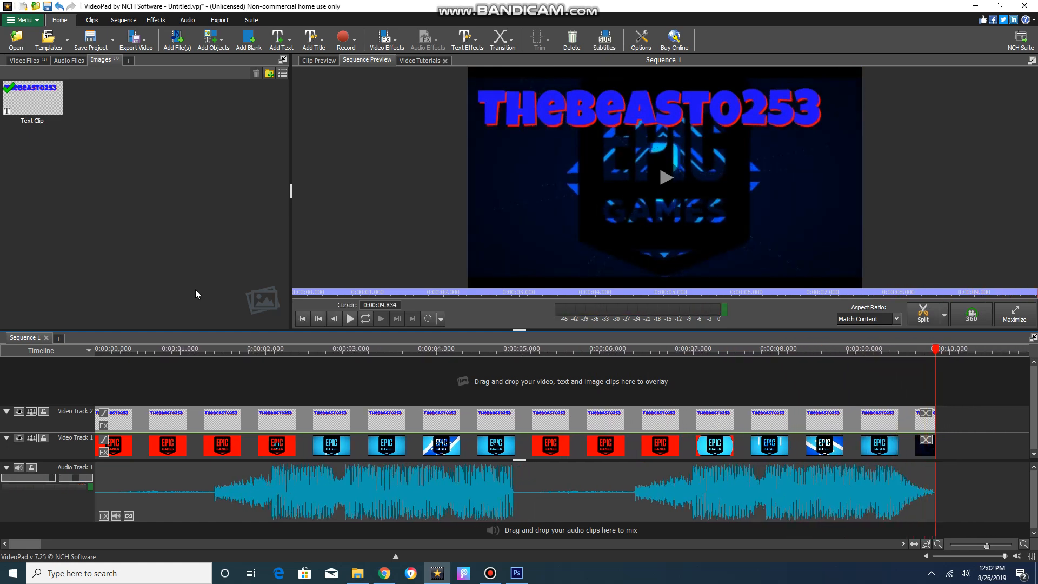
pyautogui.click(277, 214)
pyautogui.click(490, 572)
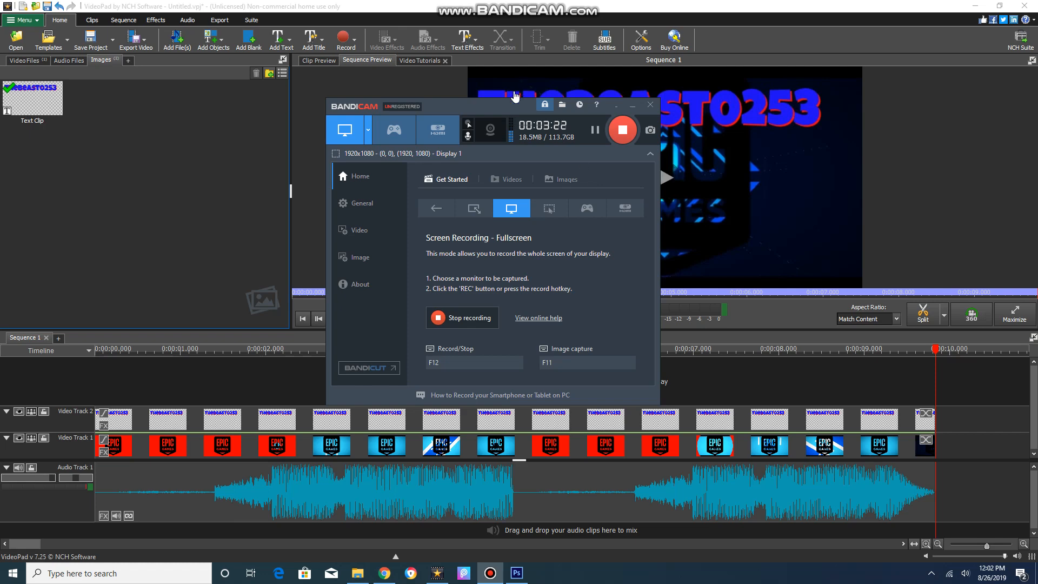
pyautogui.moveTo(463, 104); pyautogui.dragTo(513, 161)
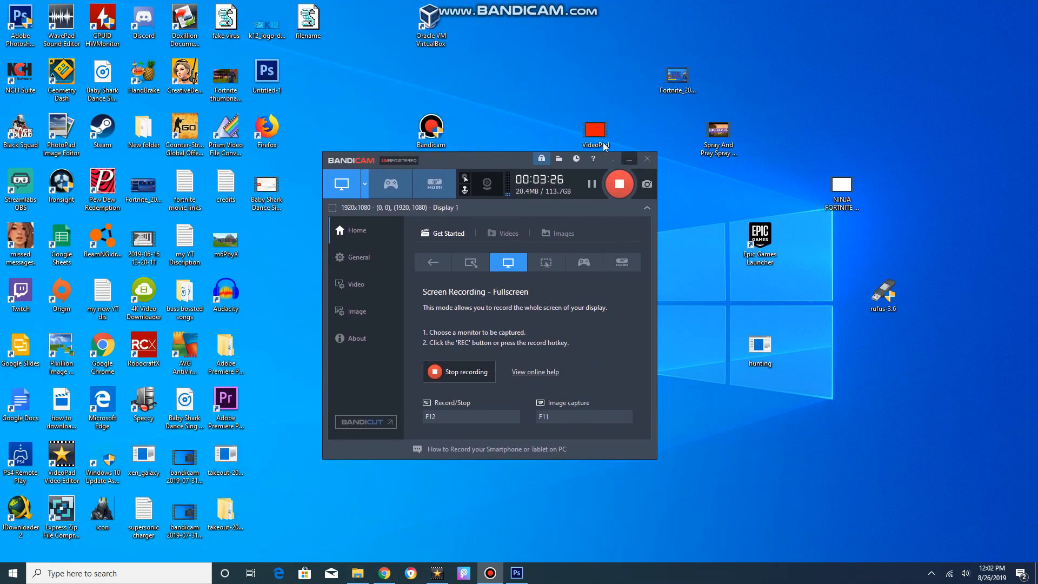
pyautogui.click(477, 103)
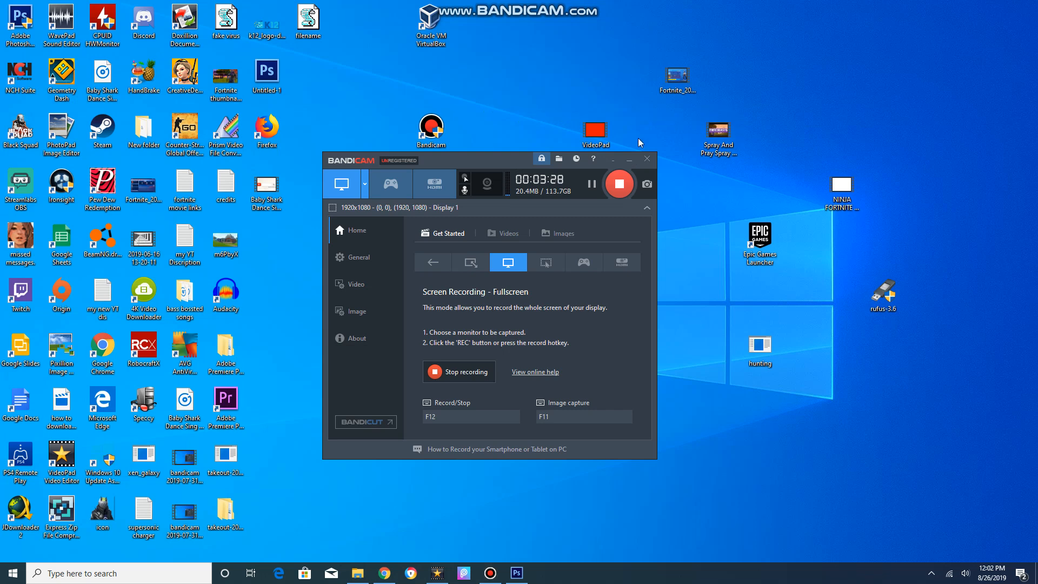